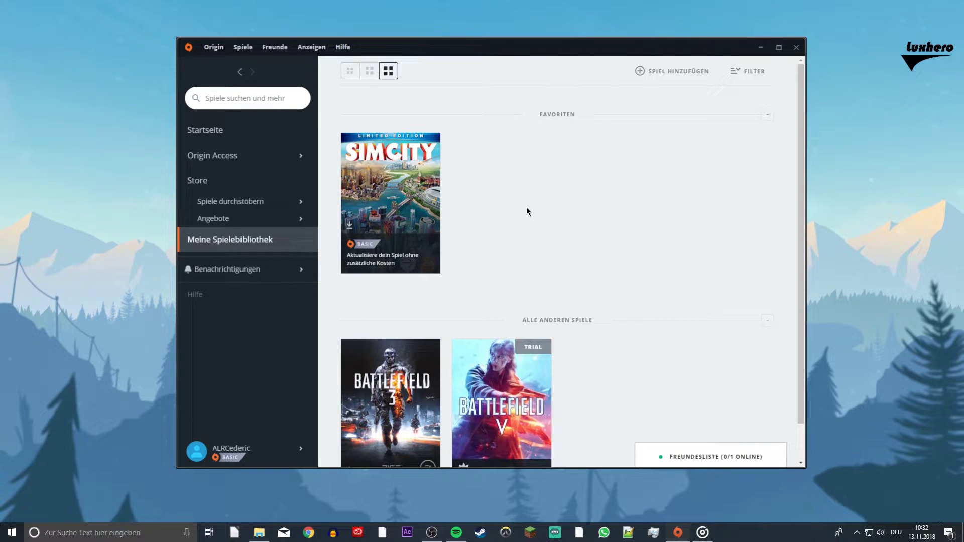
Show the add-game options from 'Spiel hinzufügen' in the Origin game library.
left_click(654, 77)
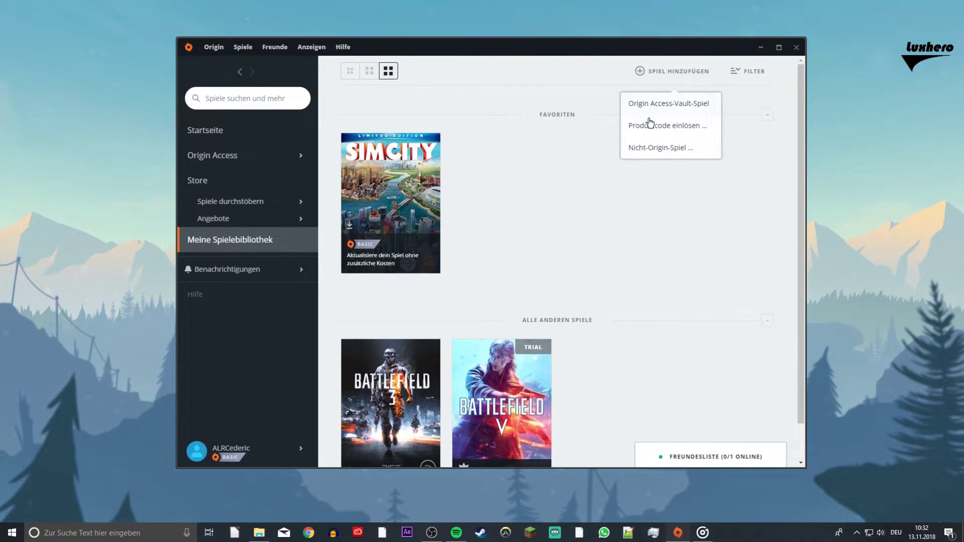
Add FortniteClient-Win64-Shipping_EAC from C:\Programme\Epic Games\Fortnite\FortniteGame\Binaries\Win64 as a non-Origin game.
left_click(647, 149)
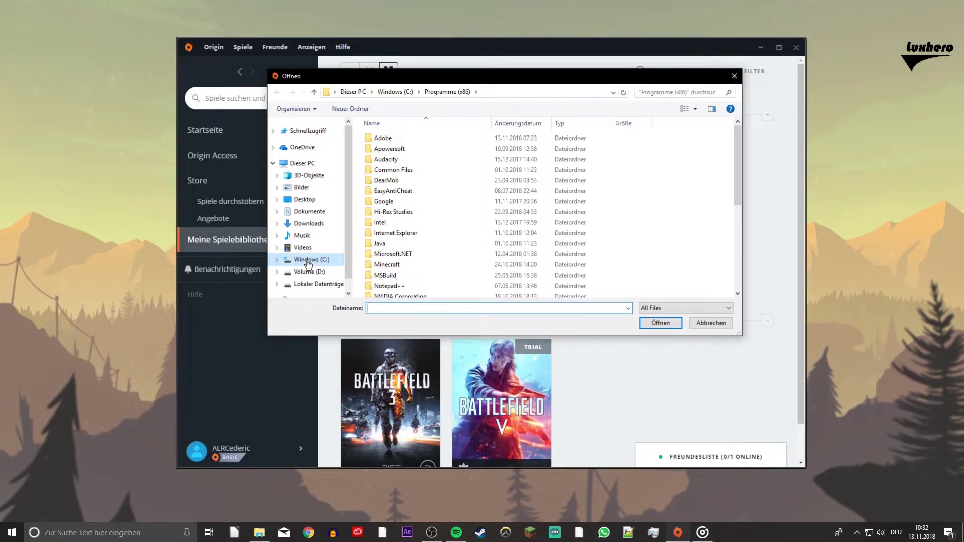
left_click(307, 264)
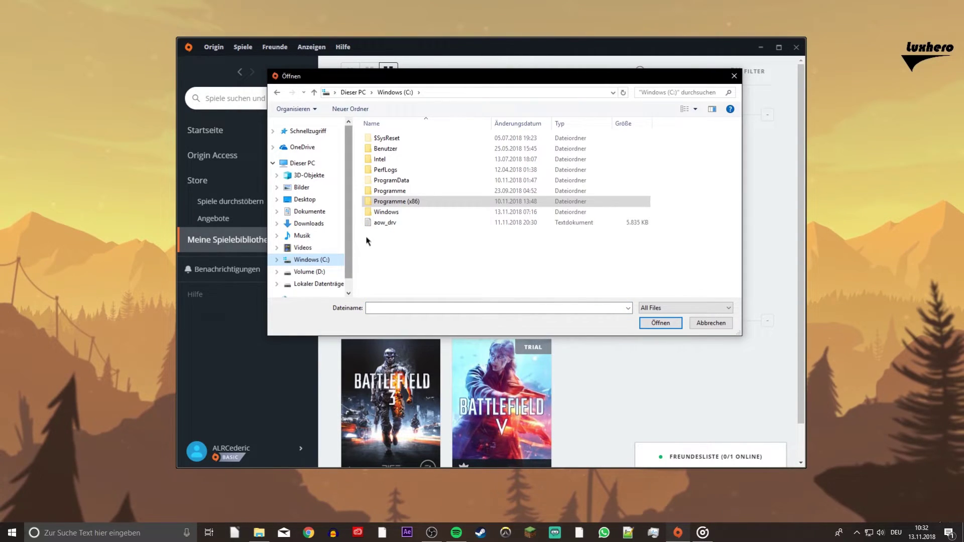
double_click(388, 191)
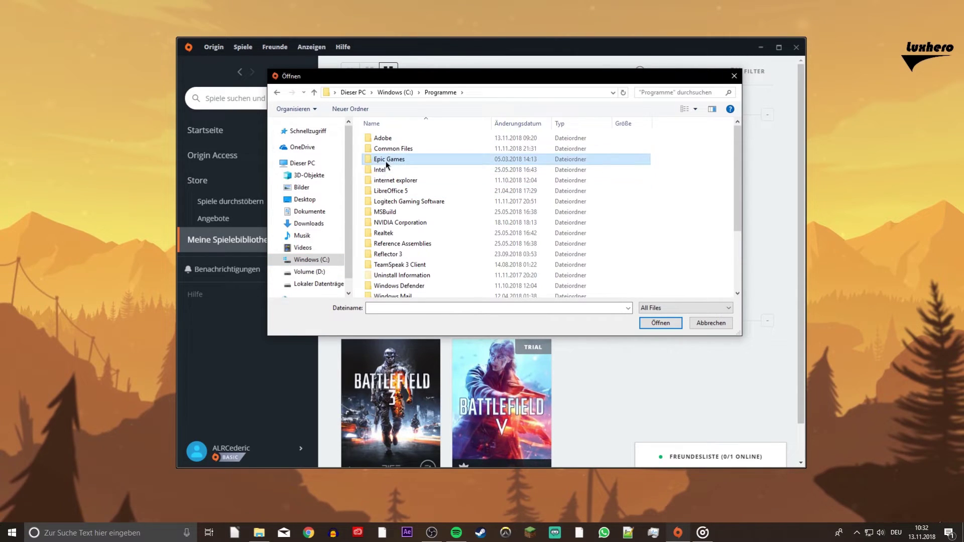
double_click(387, 160)
double_click(387, 139)
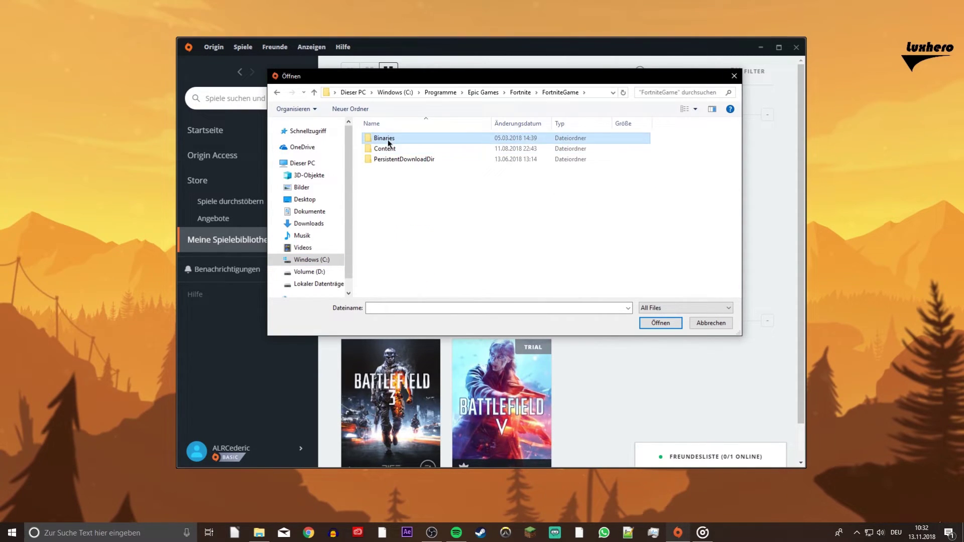
double_click(388, 138)
scroll(389, 227, "down", 5)
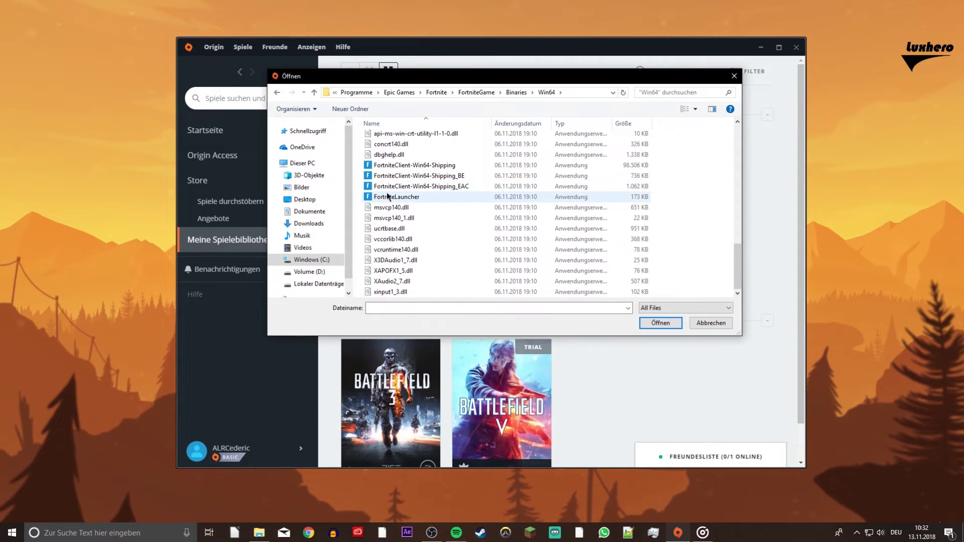
left_click(392, 186)
left_click(660, 323)
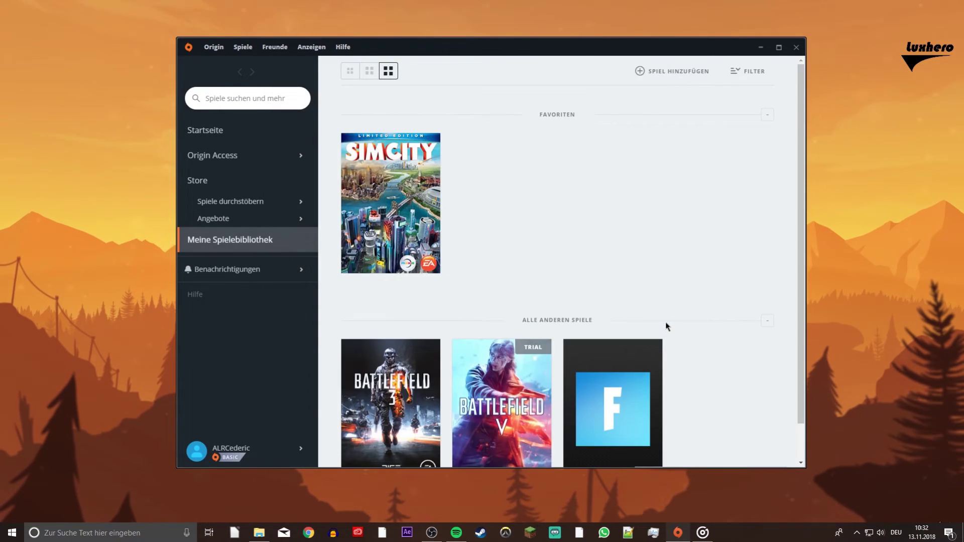
scroll(683, 329, "down", 1)
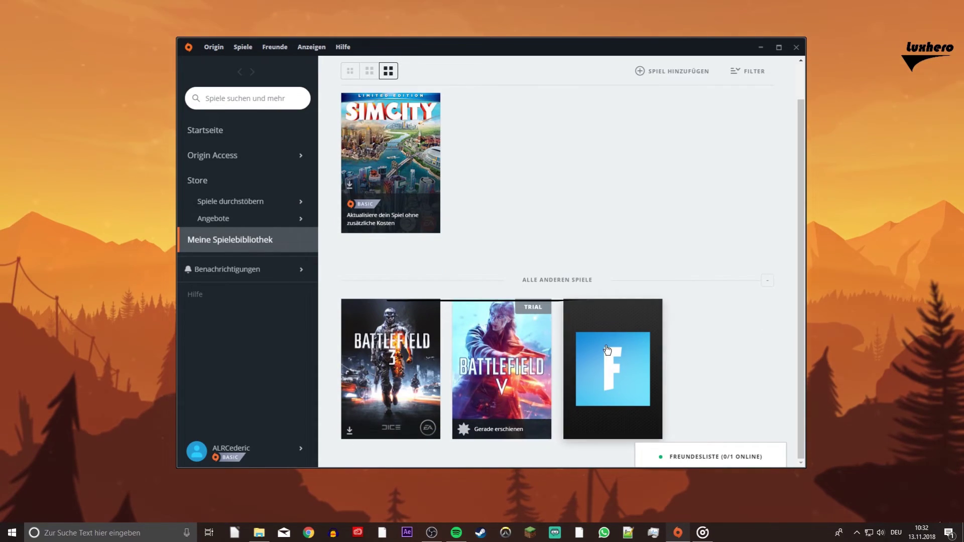